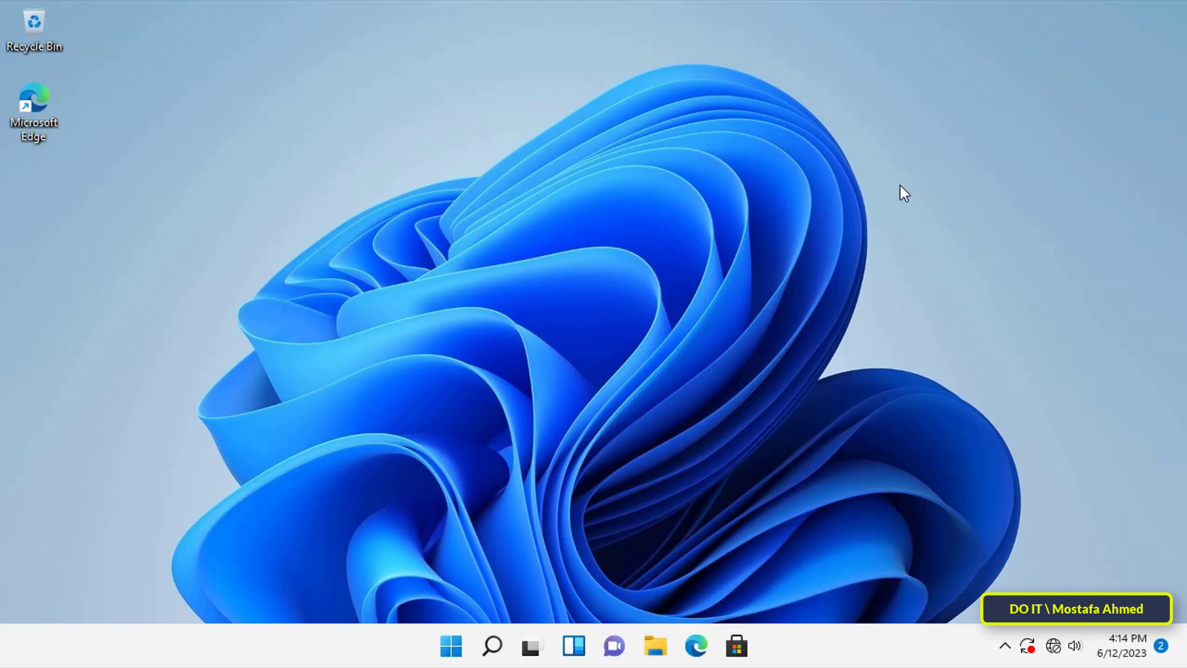
Launch Windows Security from search and scroll Virus & threat protection down to Ransomware protection.
click(501, 645)
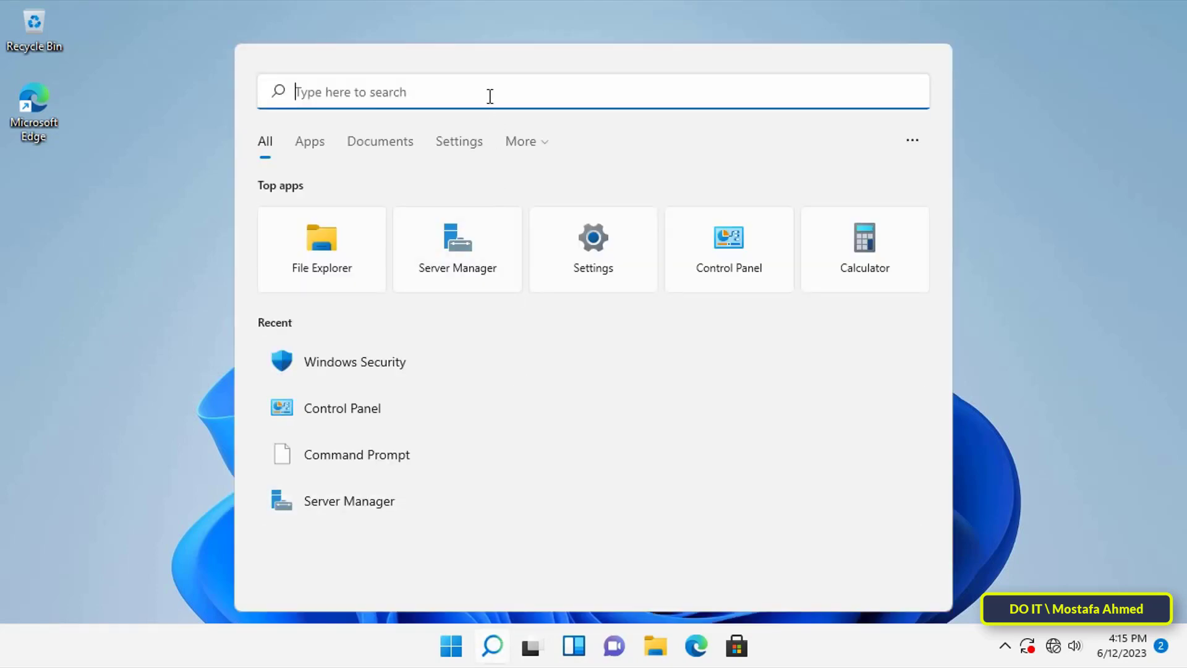
text(windows se)
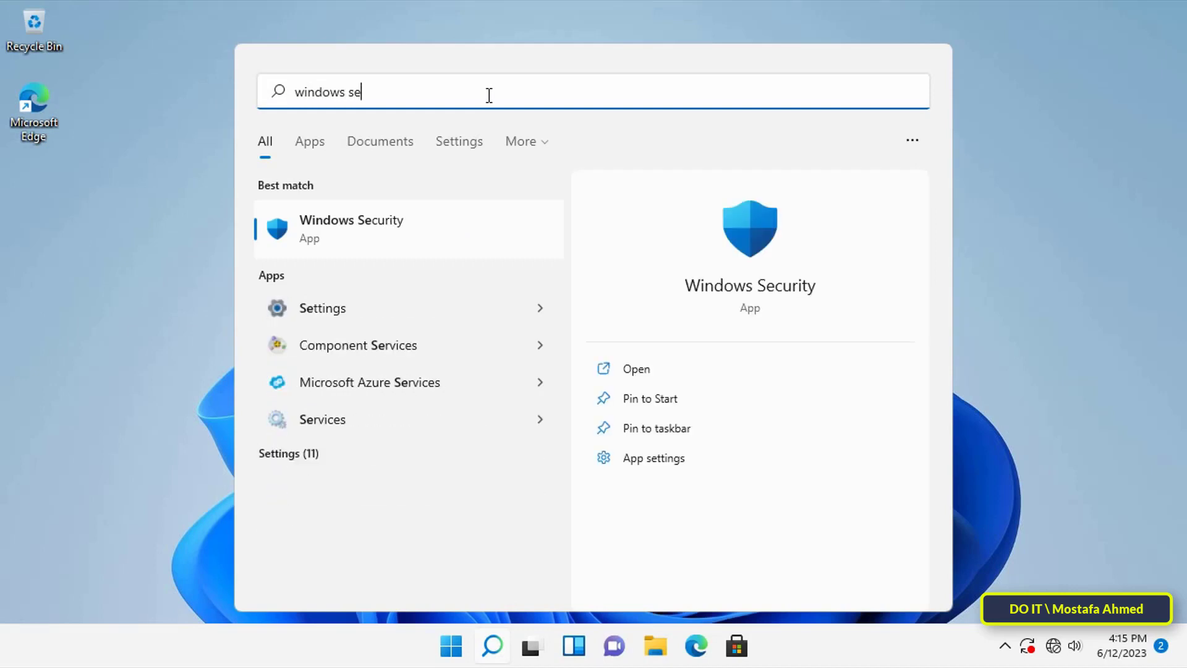
text(curity)
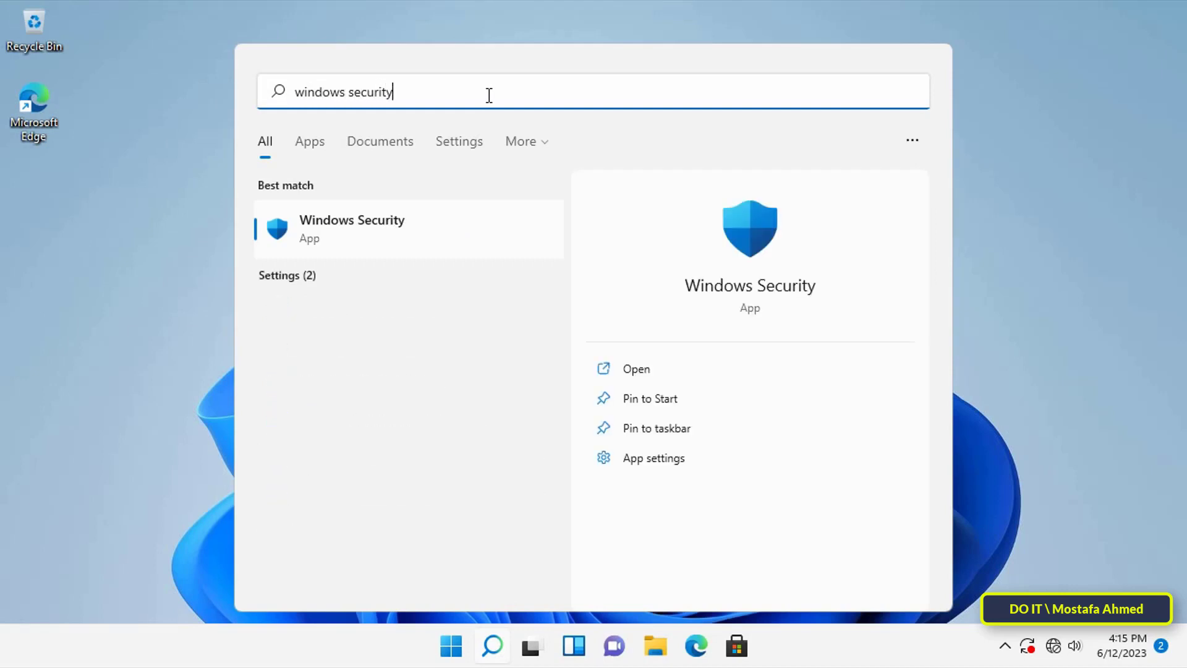
click(433, 223)
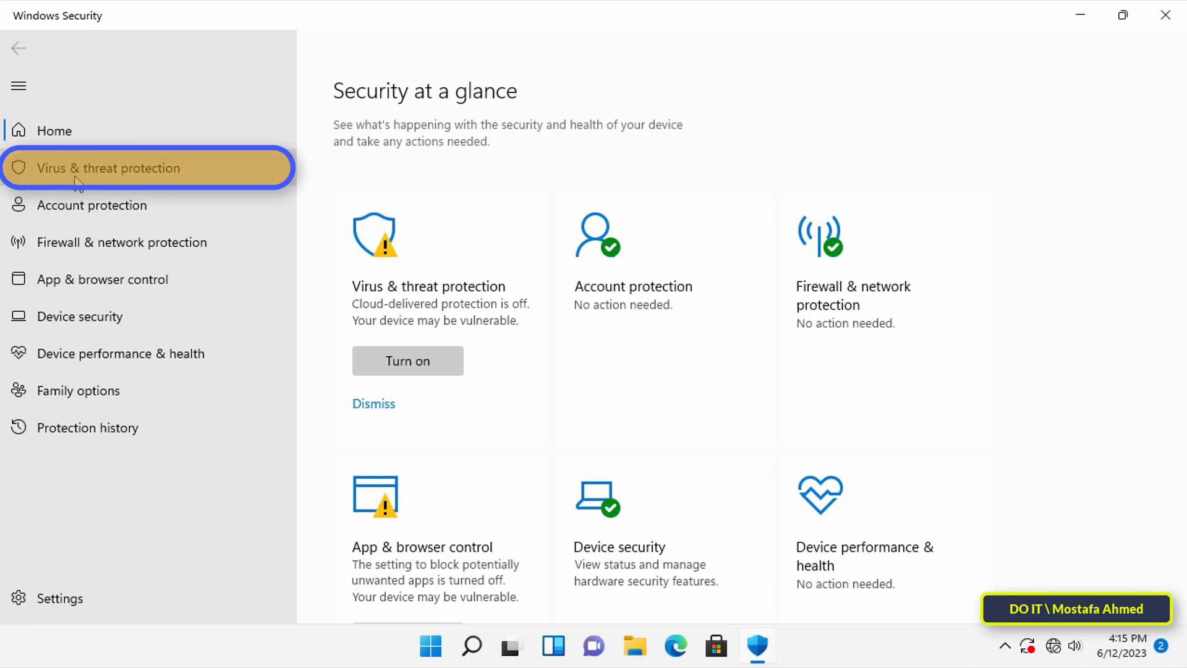
click(235, 178)
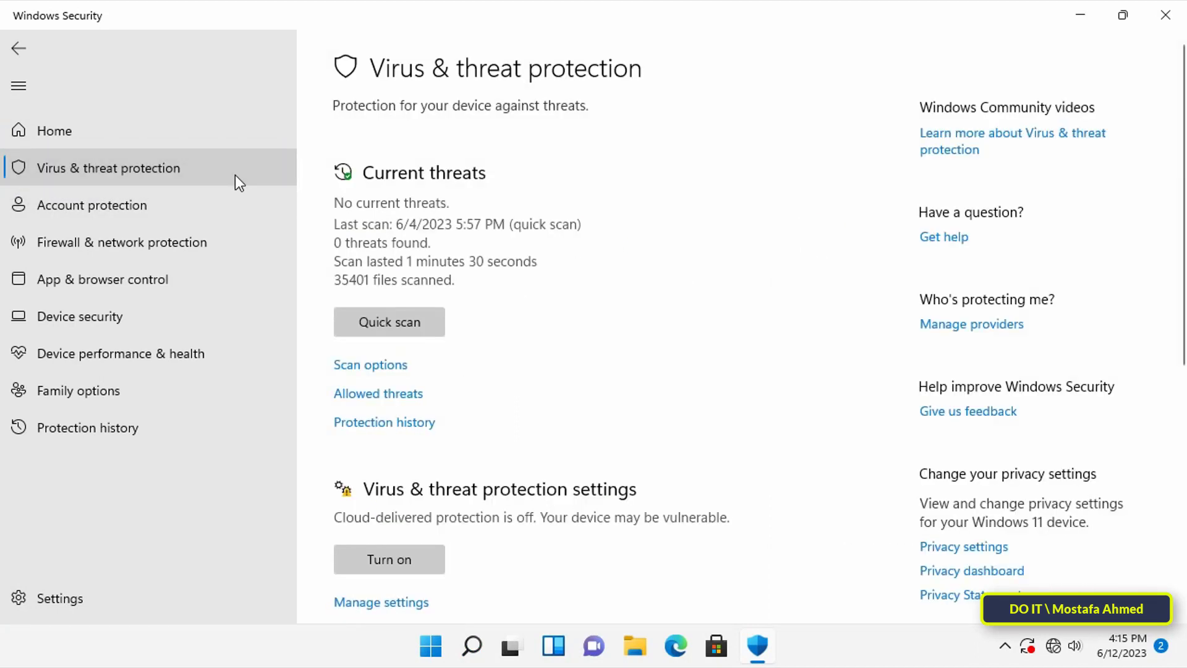
scroll(594, 418, down, 5)
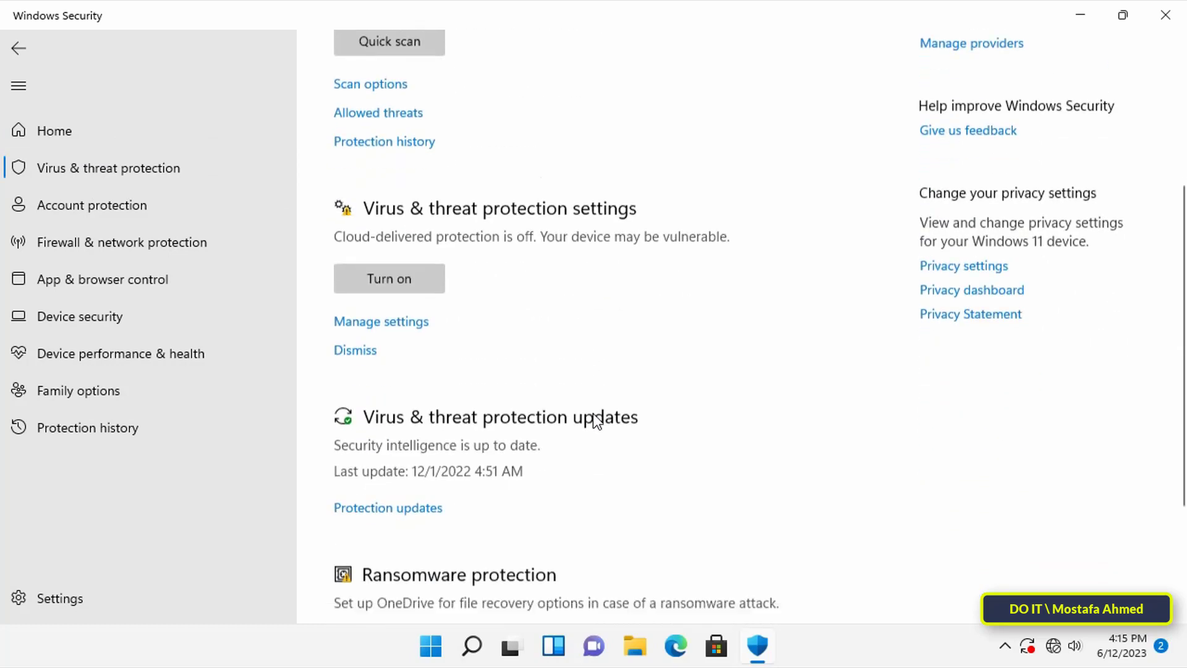
scroll(592, 418, down, 3)
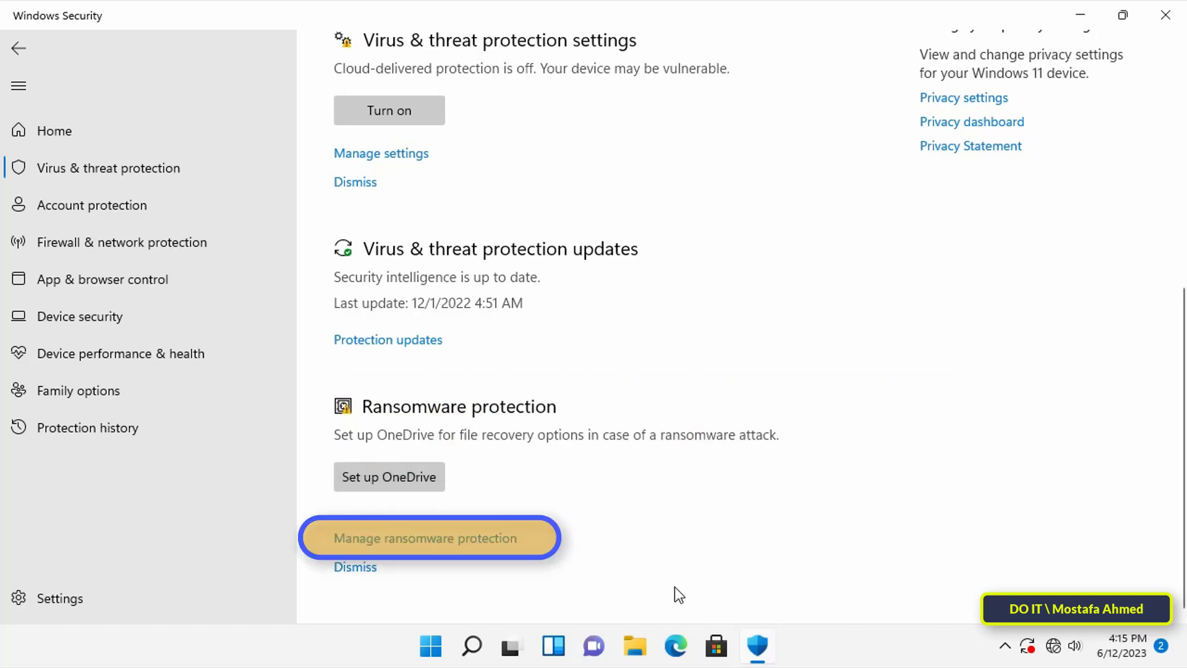
Turn Controlled folder access on under Manage ransomware protection.
click(483, 539)
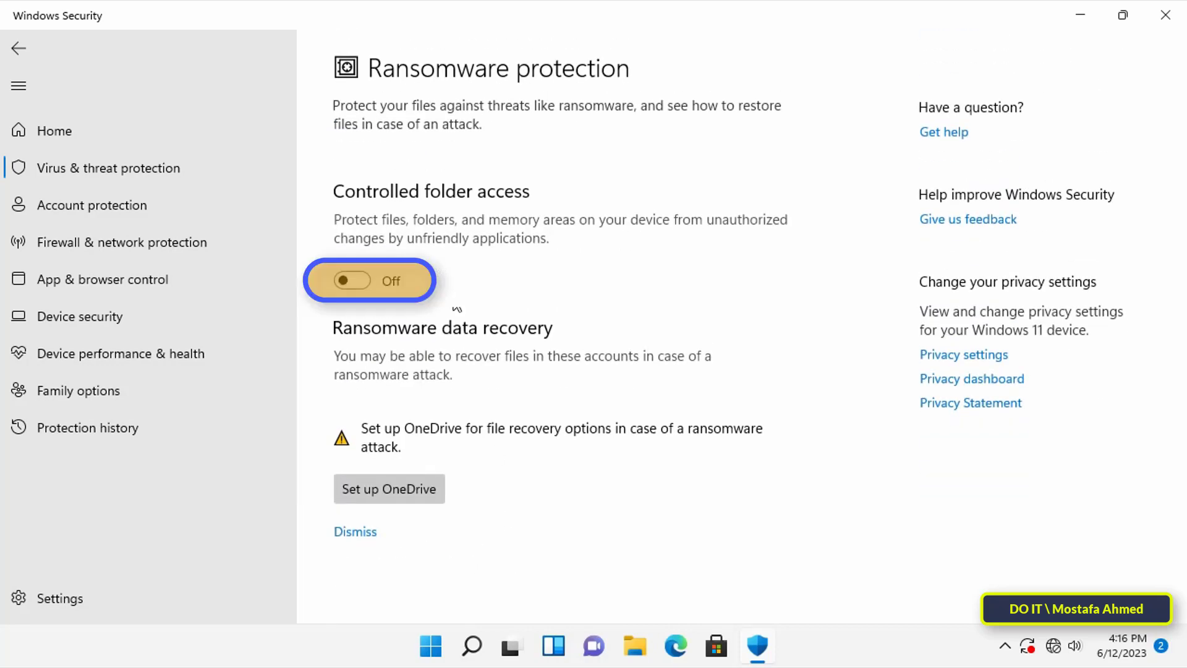
click(366, 282)
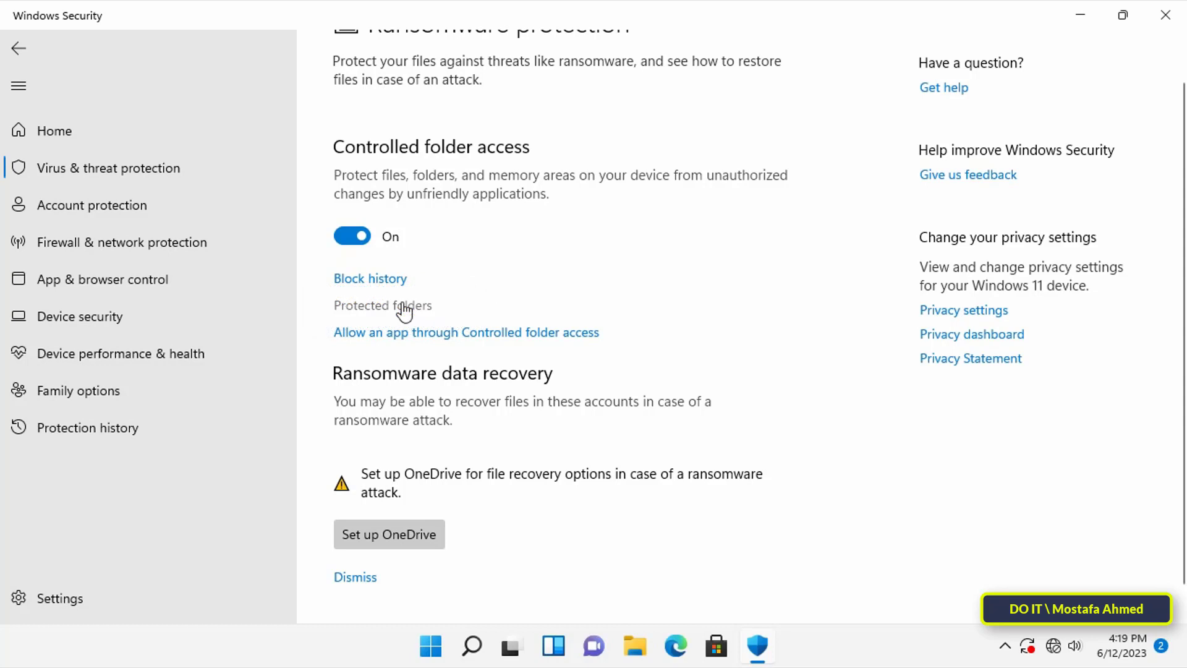
Add the MY WORK folder on drive F: (F:\MY WORK) as a protected folder.
click(425, 309)
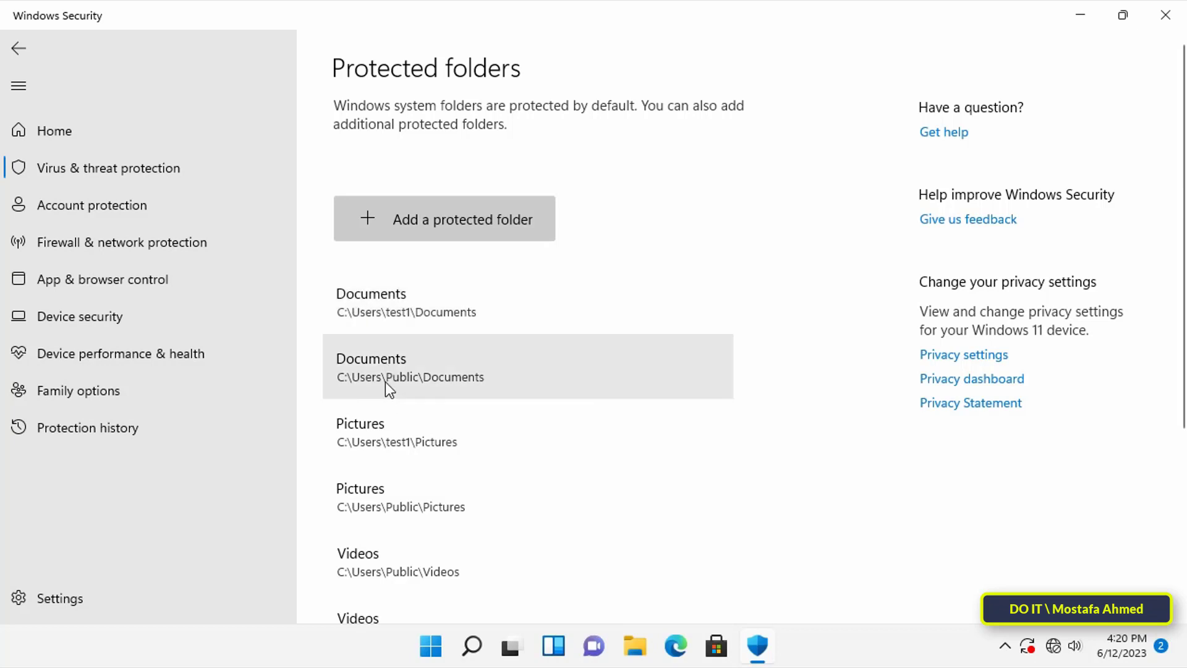
scroll(388, 439, down, 1)
scroll(390, 445, down, 4)
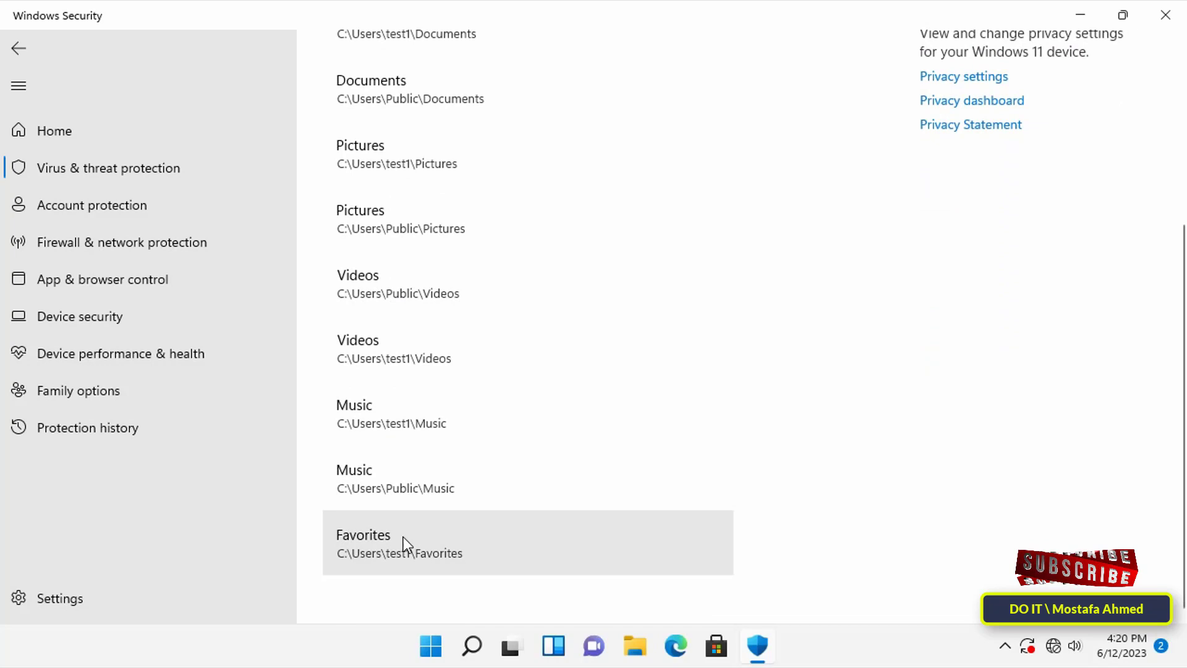
scroll(364, 534, up, 5)
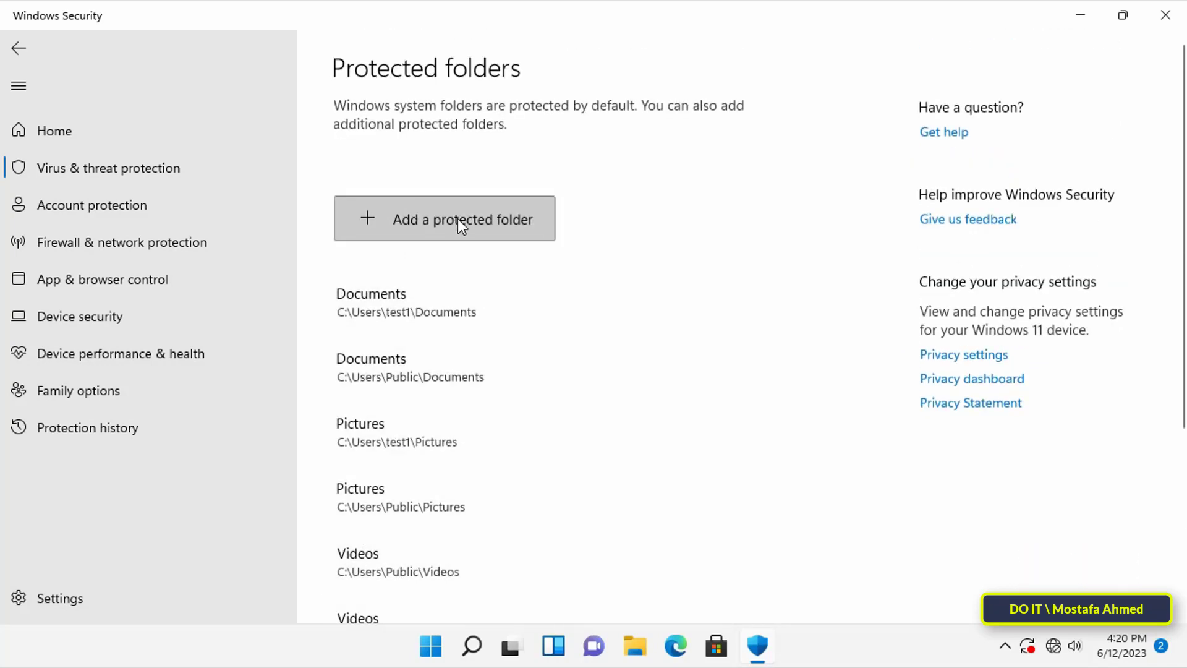
click(513, 223)
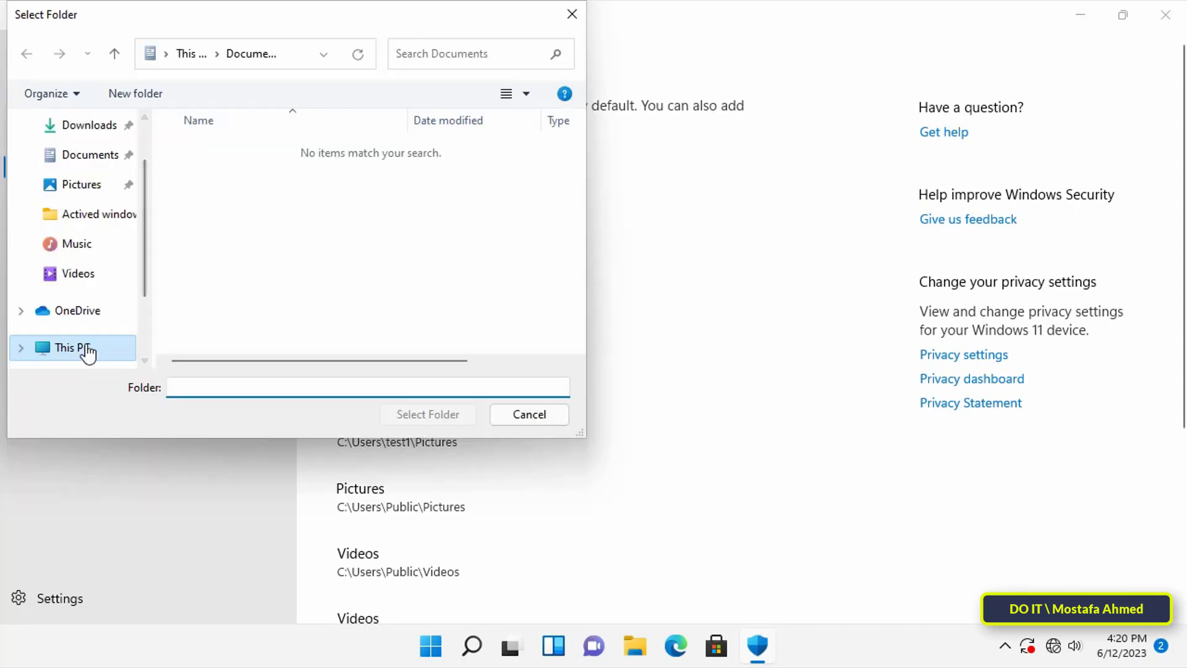
click(138, 348)
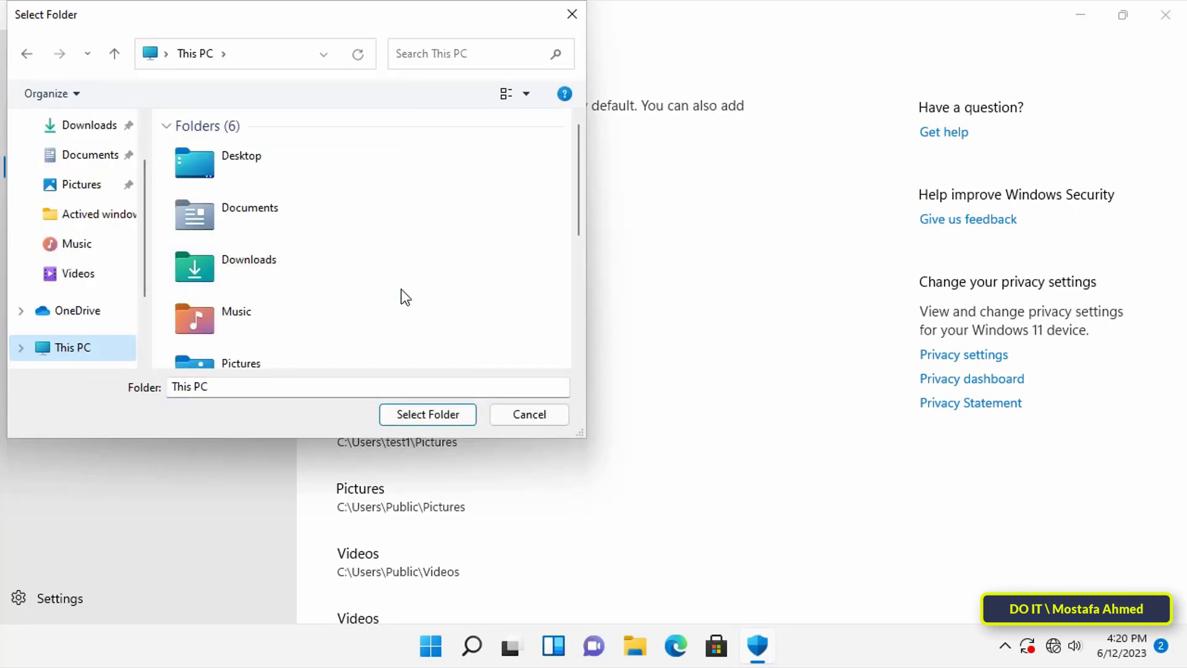
scroll(403, 296, down, 3)
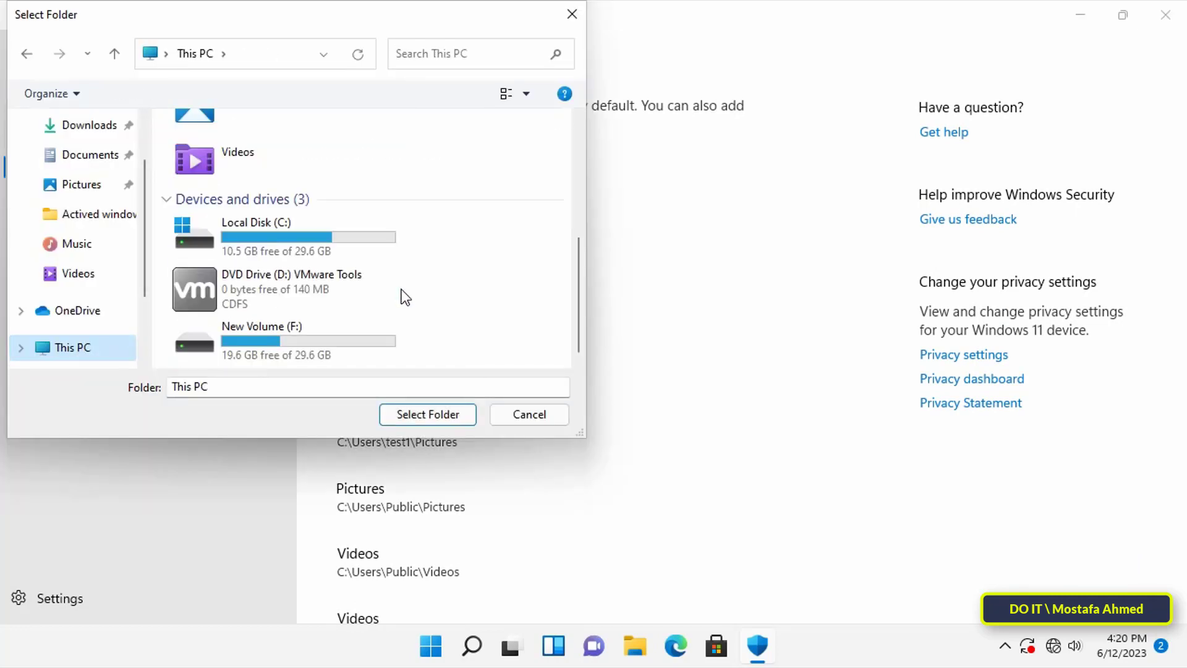
double_click(290, 327)
click(231, 181)
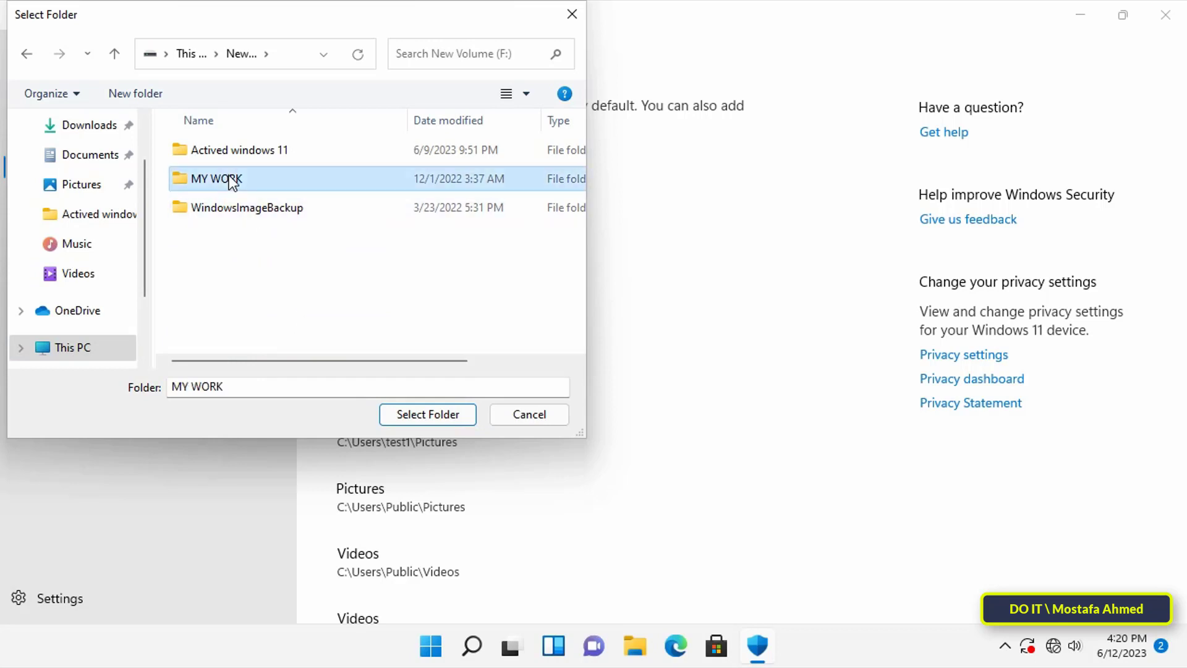
click(417, 422)
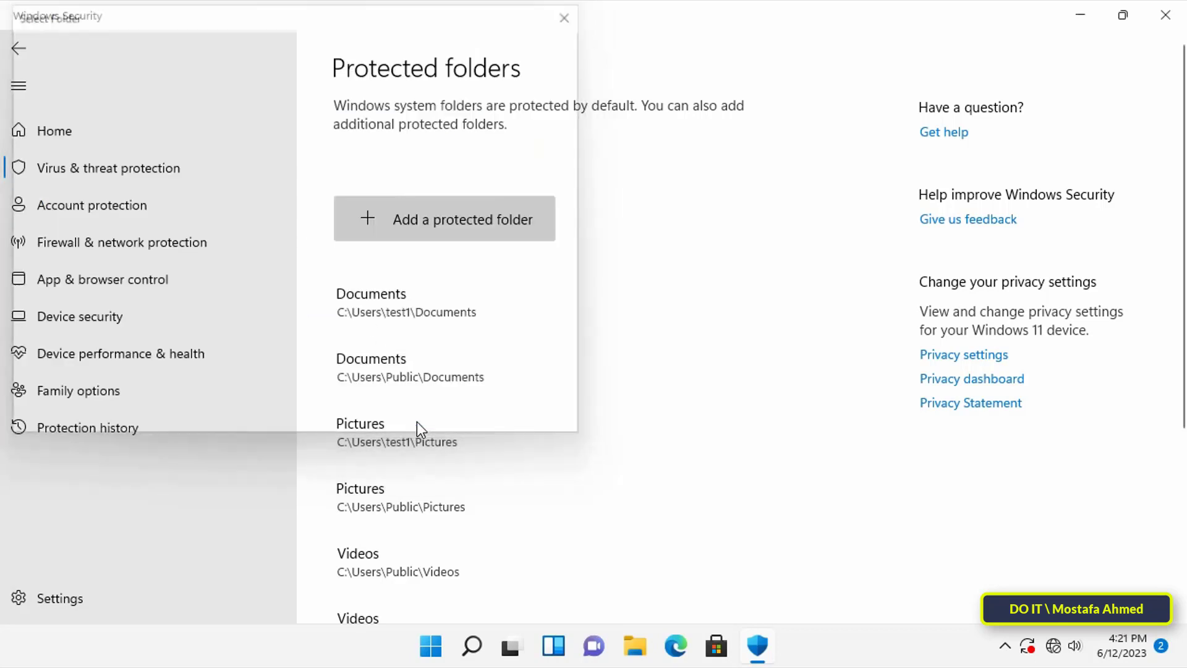
Add C:\Intel as a protected folder and review the updated Protected folders list.
click(485, 227)
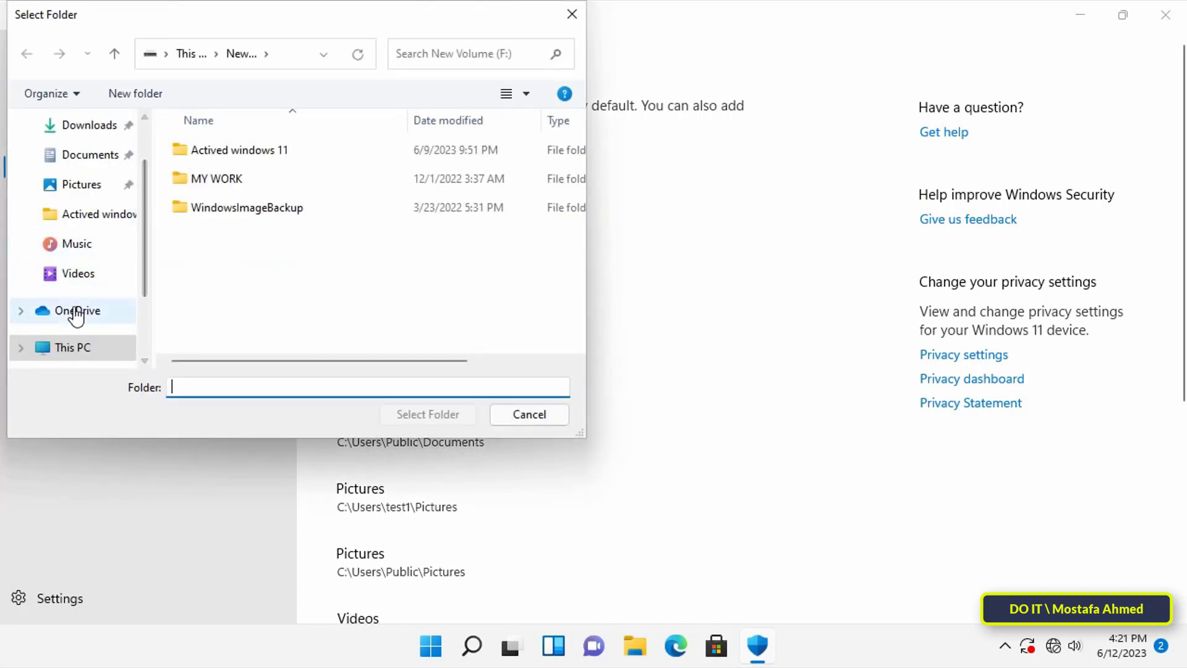
click(81, 347)
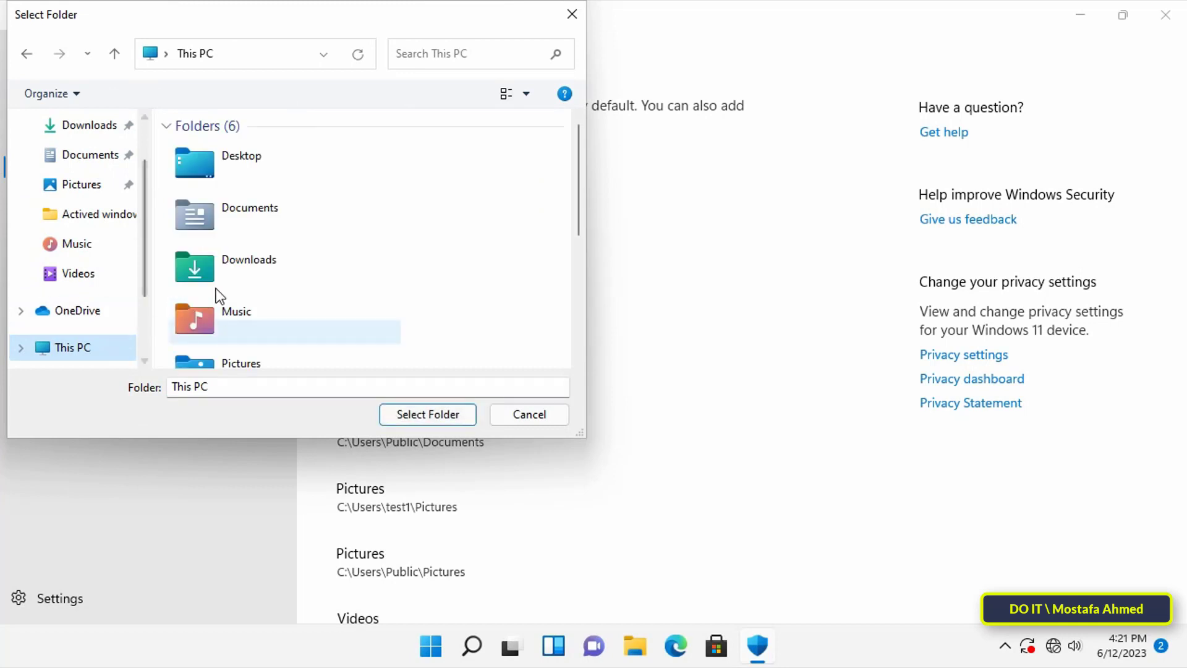
scroll(257, 324, down, 3)
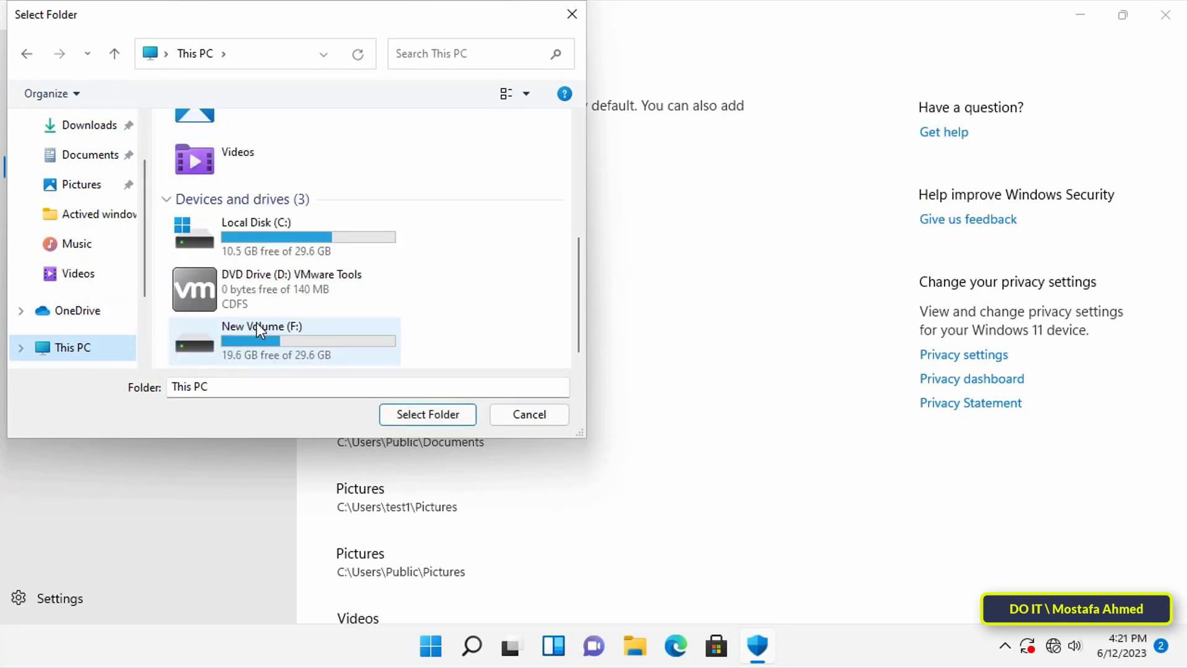
double_click(272, 247)
click(195, 181)
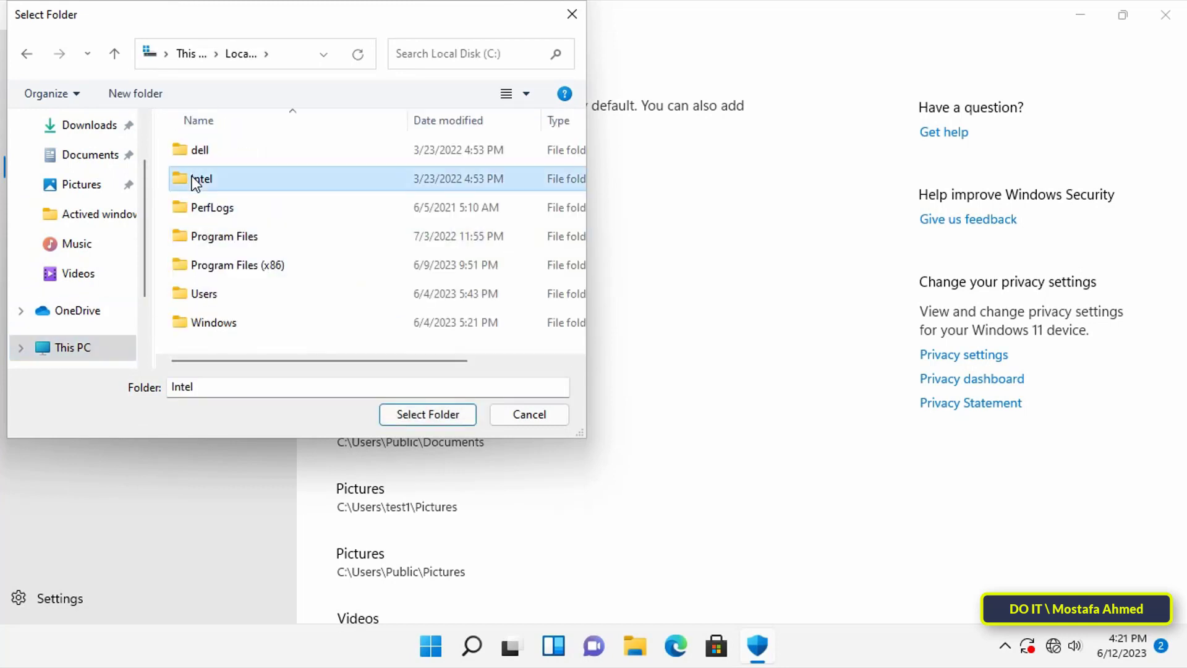
click(412, 415)
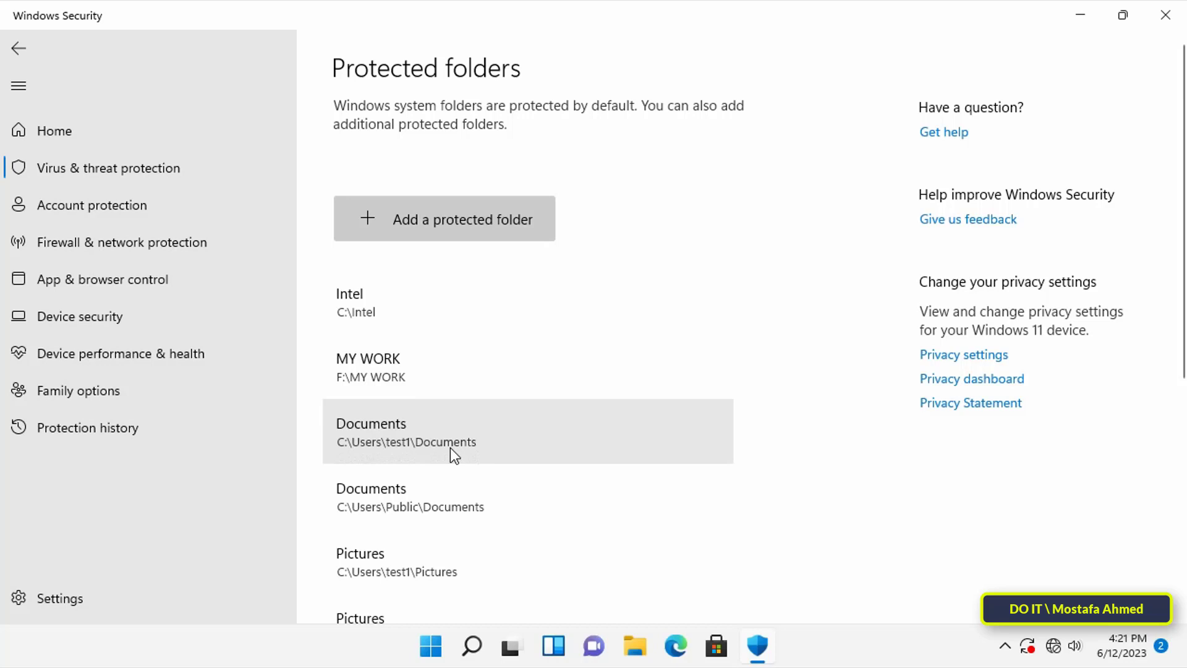
scroll(516, 494, down, 5)
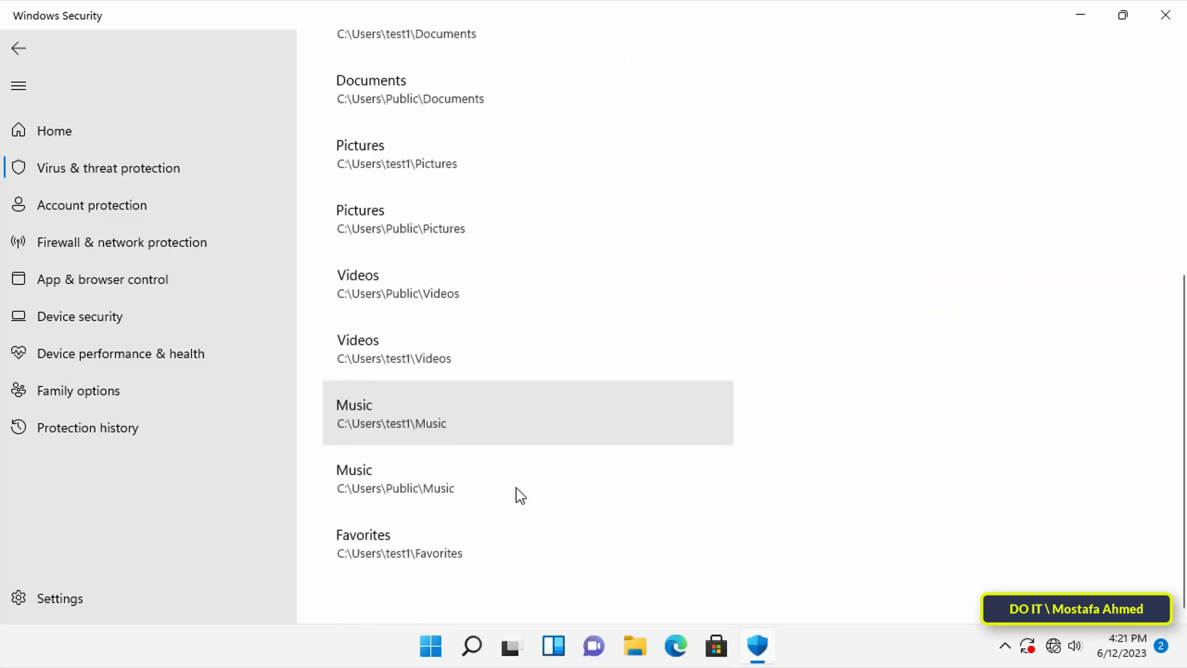
scroll(516, 494, up, 5)
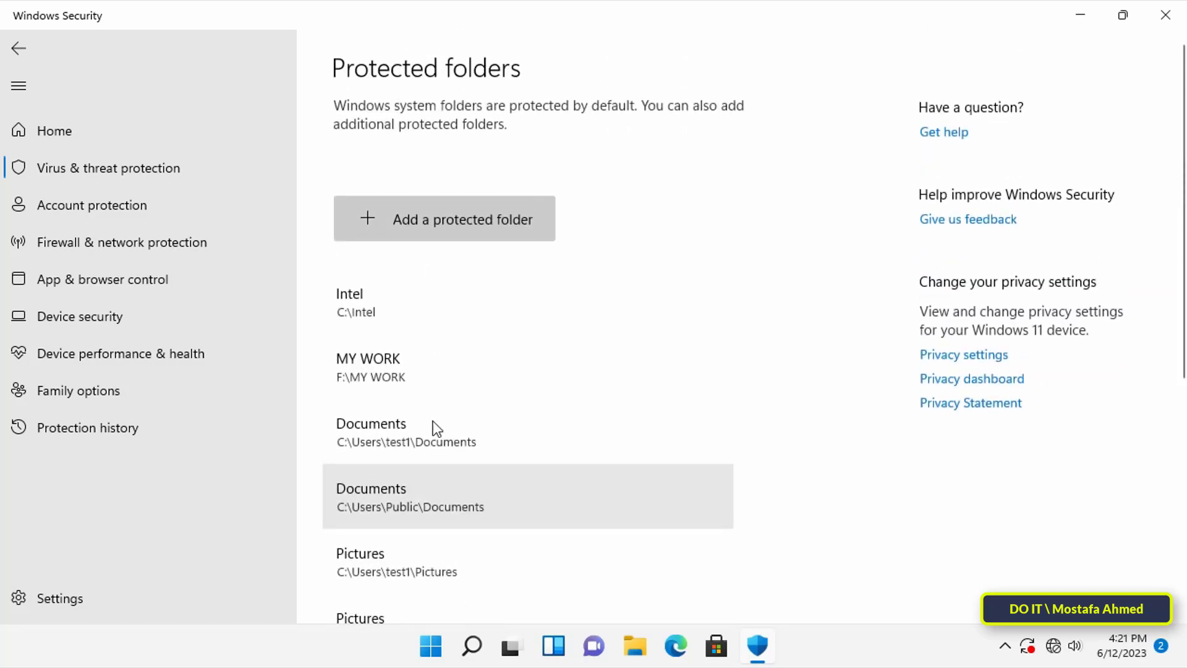
Go to 'Allow an app through Controlled folder access' and choose to browse all apps.
click(14, 45)
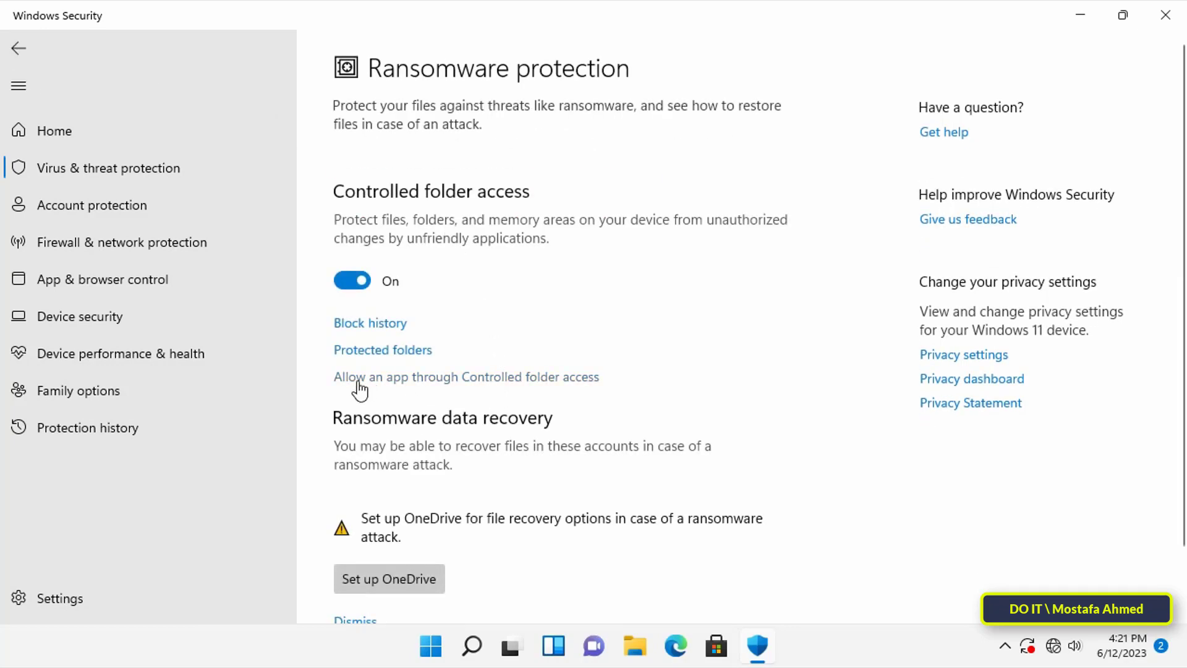
click(511, 378)
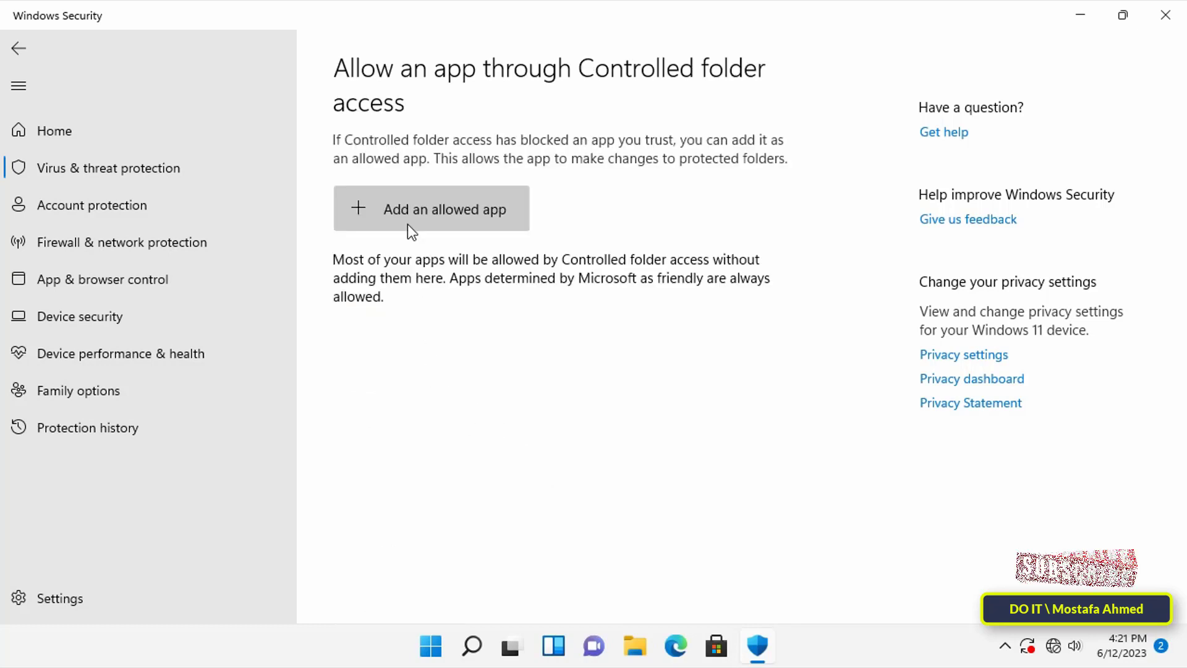
click(461, 216)
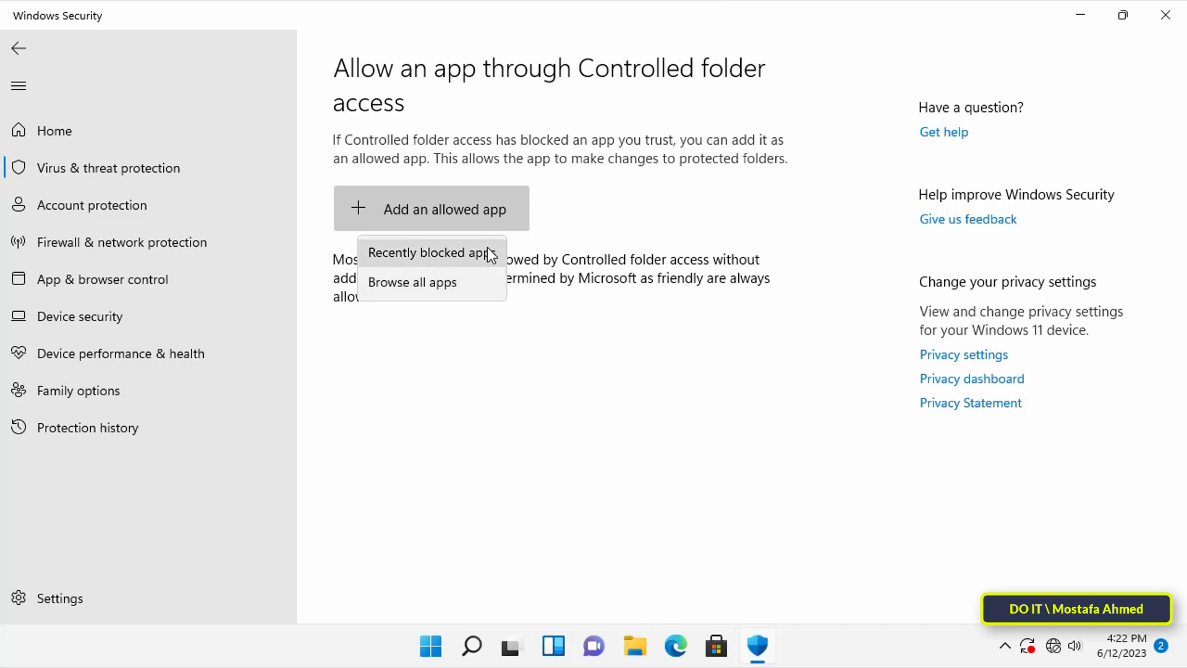
click(459, 279)
Allow C:\Program Files (x86)\WinRAR\WinRAR.exe through Controlled folder access.
click(85, 348)
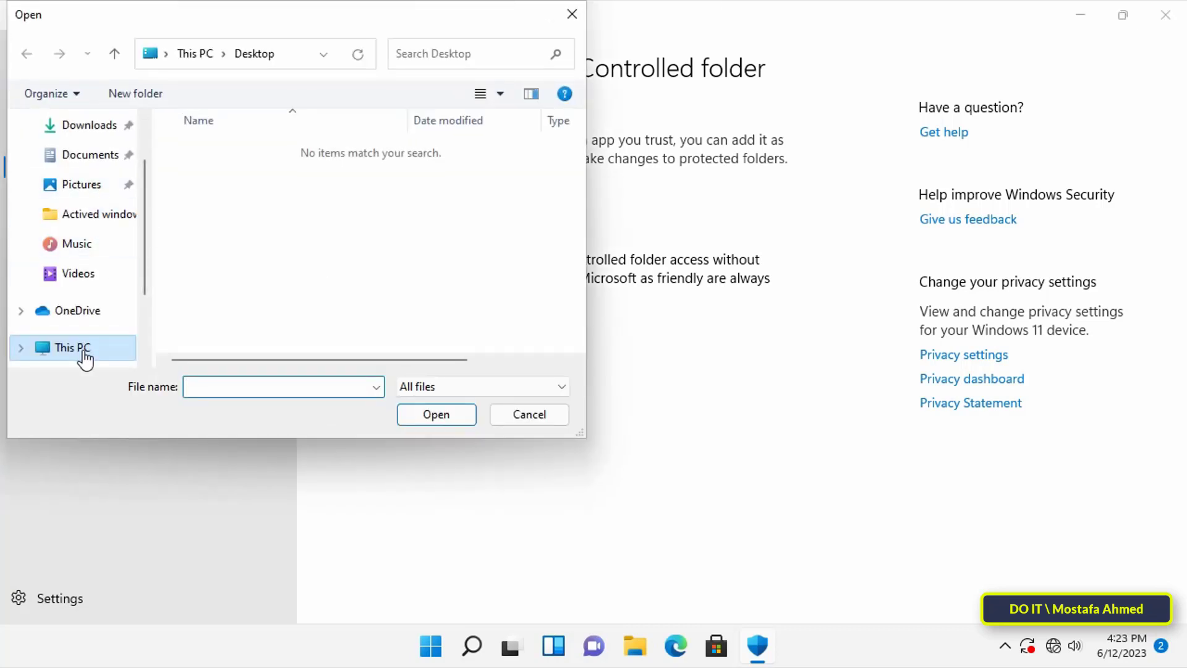
scroll(271, 322, down, 3)
double_click(290, 225)
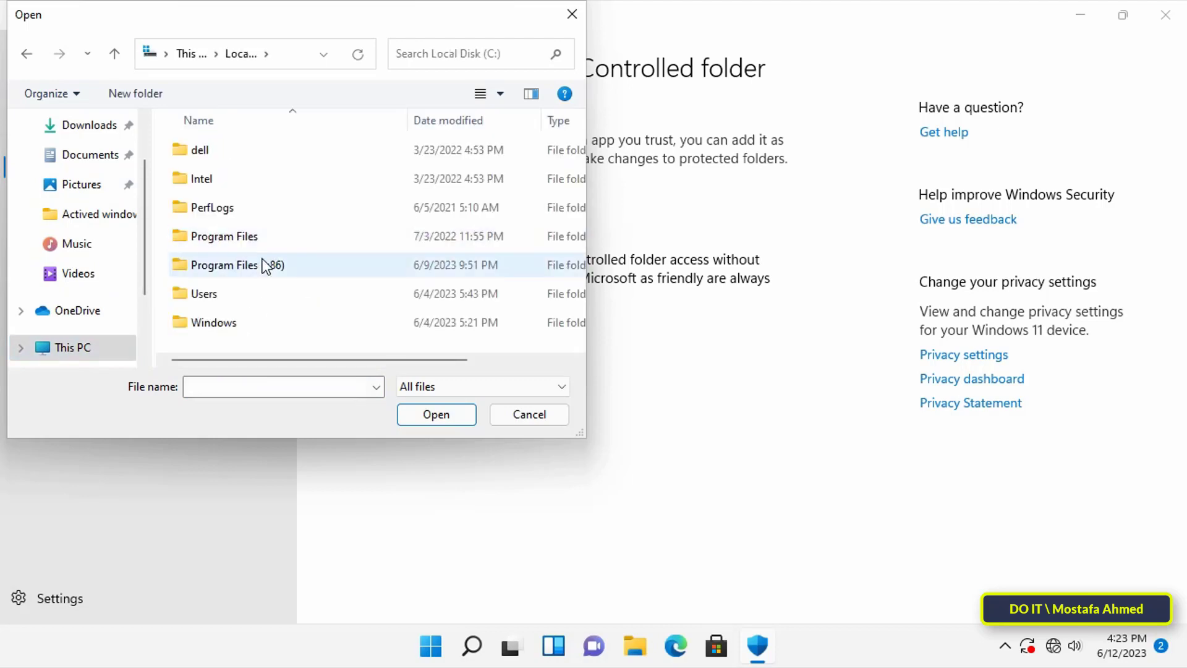
double_click(269, 264)
scroll(347, 285, down, 1)
click(311, 230)
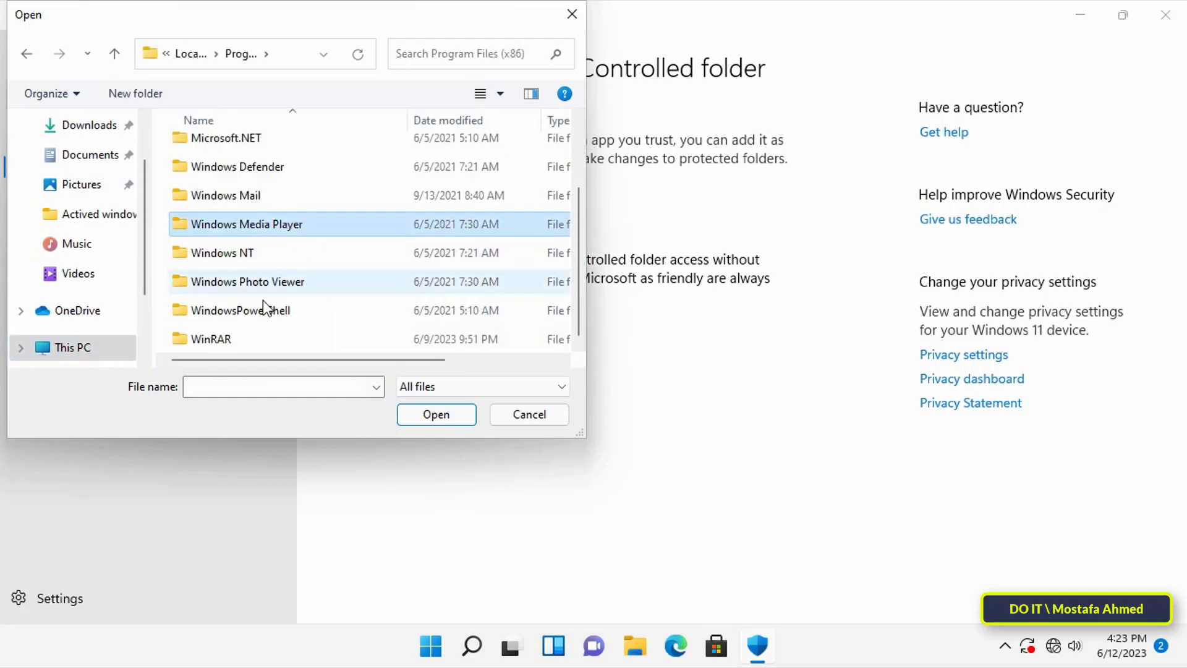
double_click(262, 336)
double_click(231, 263)
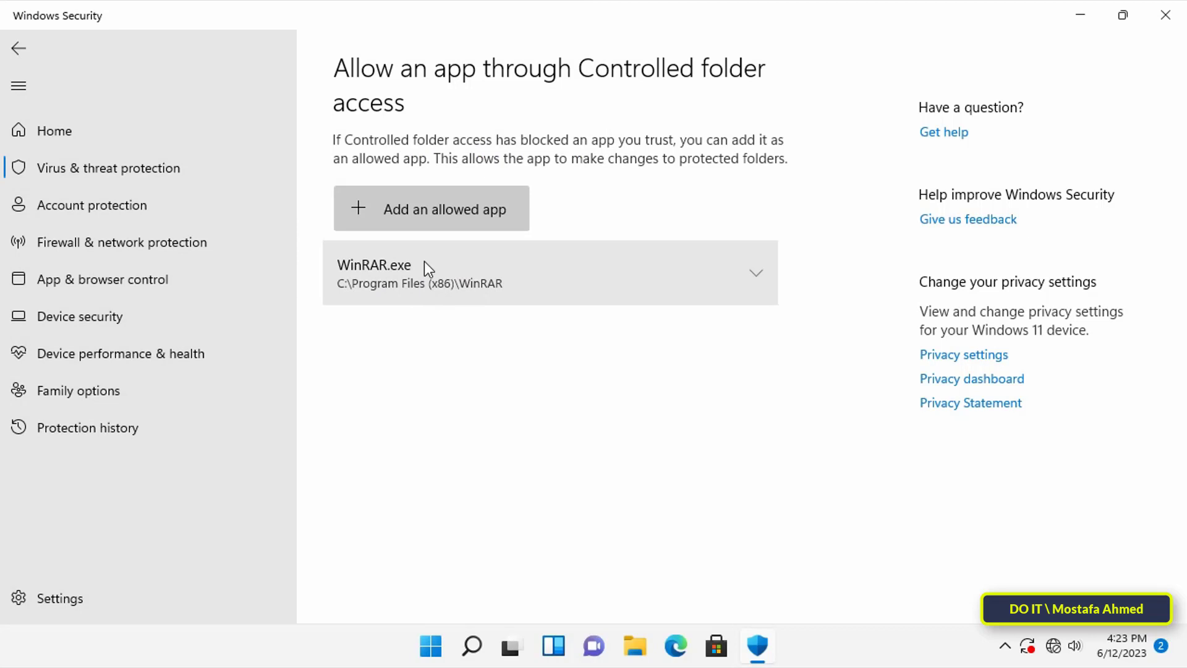
click(411, 209)
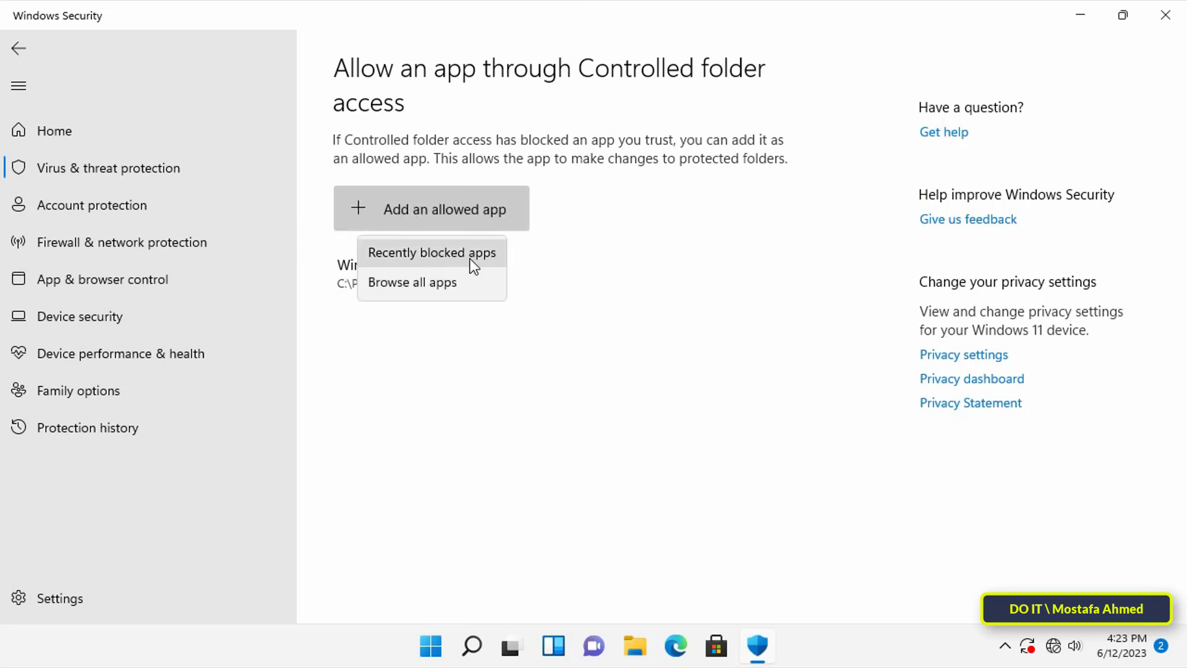
click(518, 373)
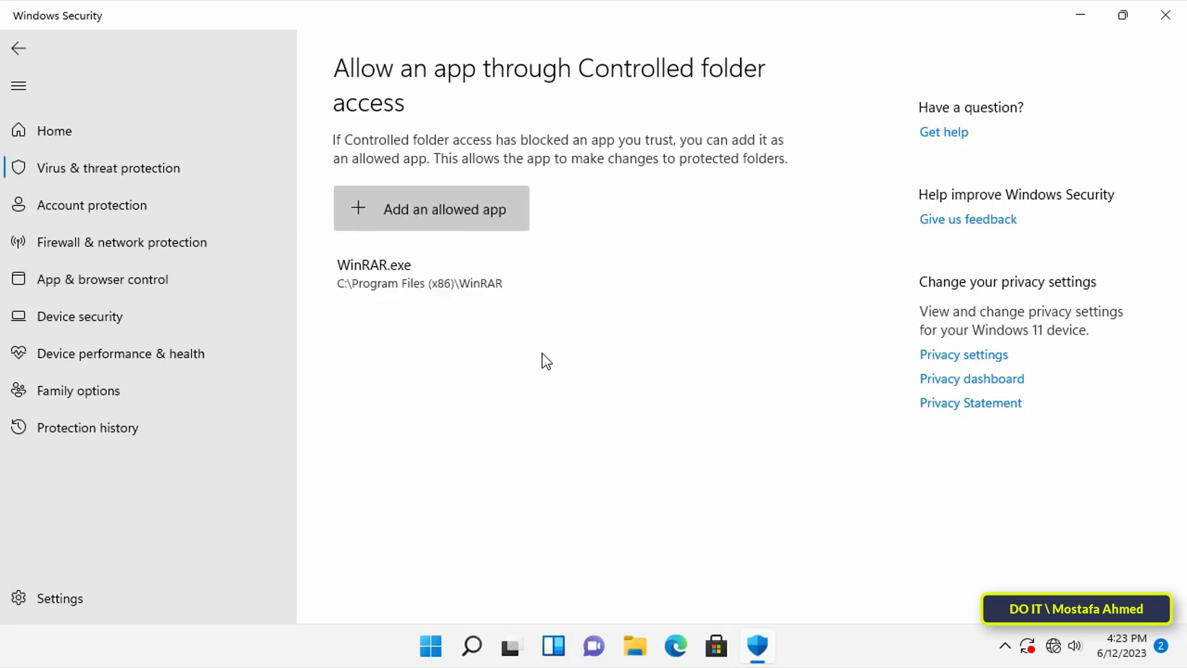
Go back to the Ransomware protection page, where Controlled folder access remains On.
click(19, 49)
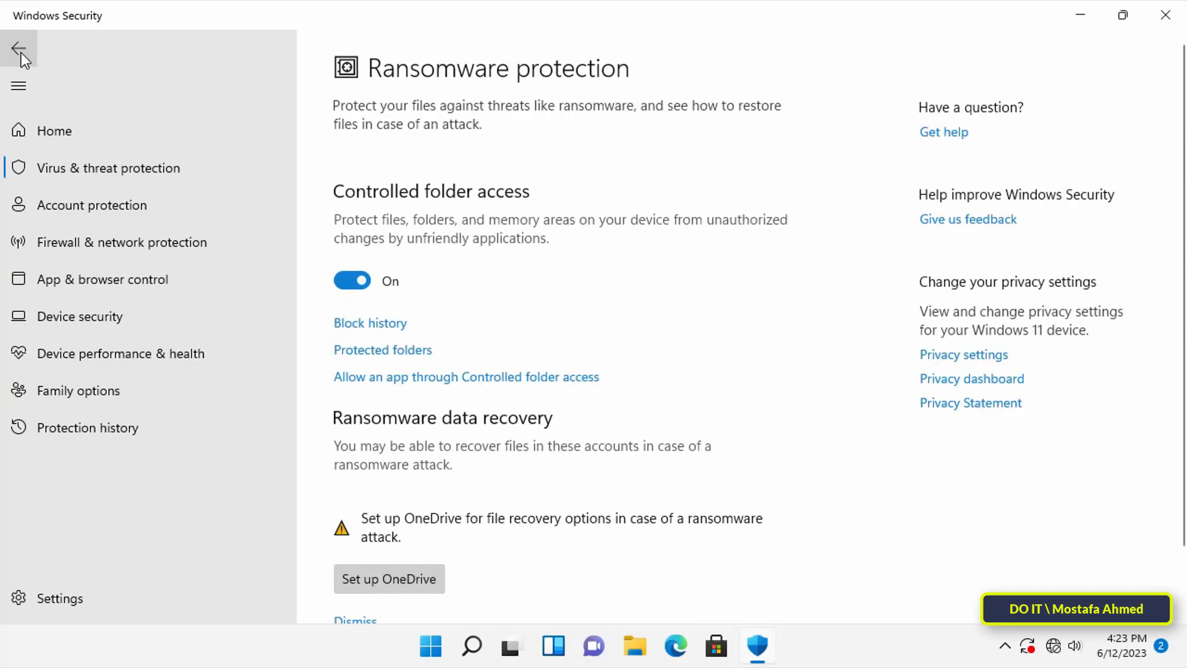